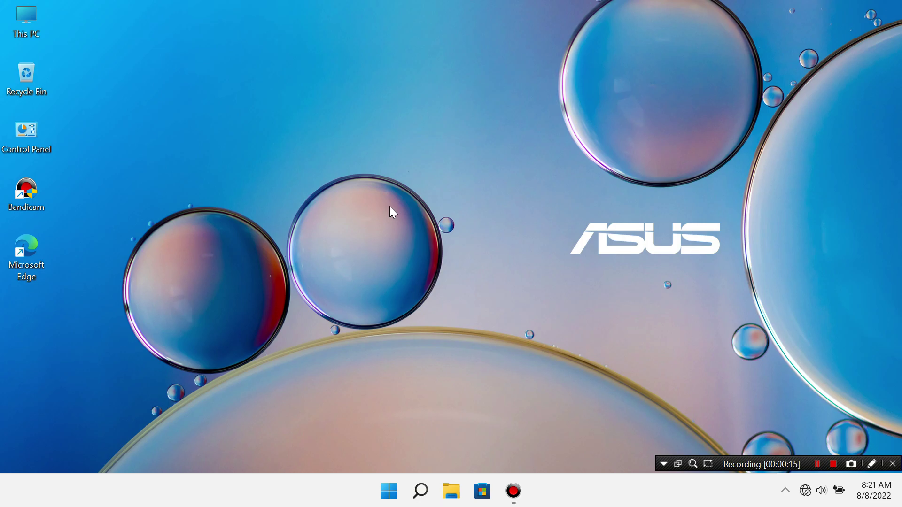
right_click(324, 257)
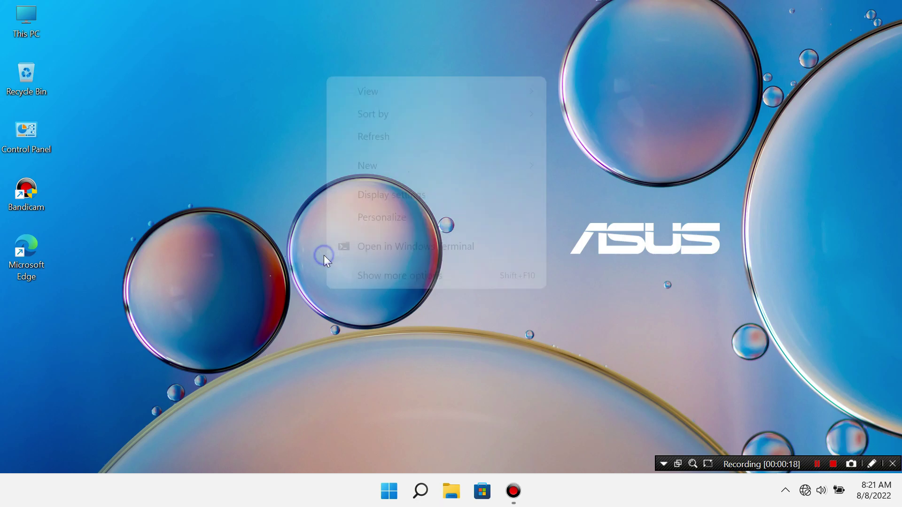
right_click(387, 334)
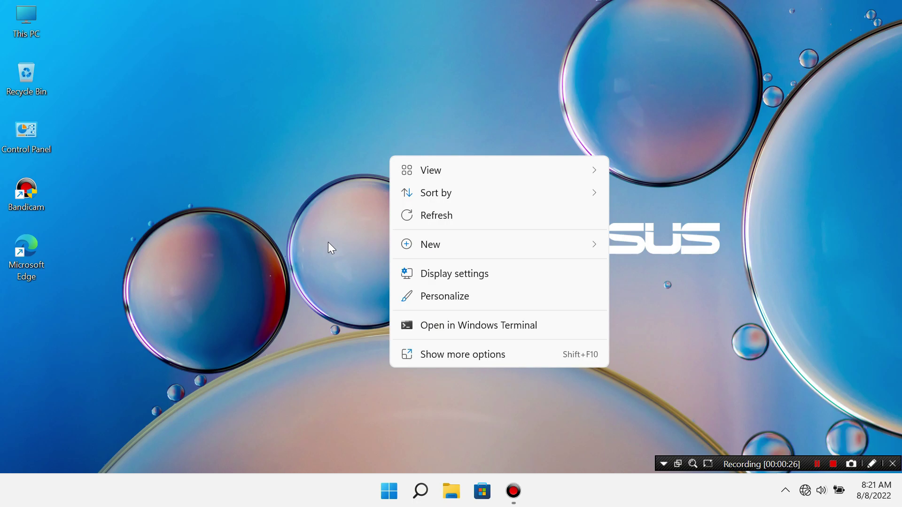
right_click(329, 193)
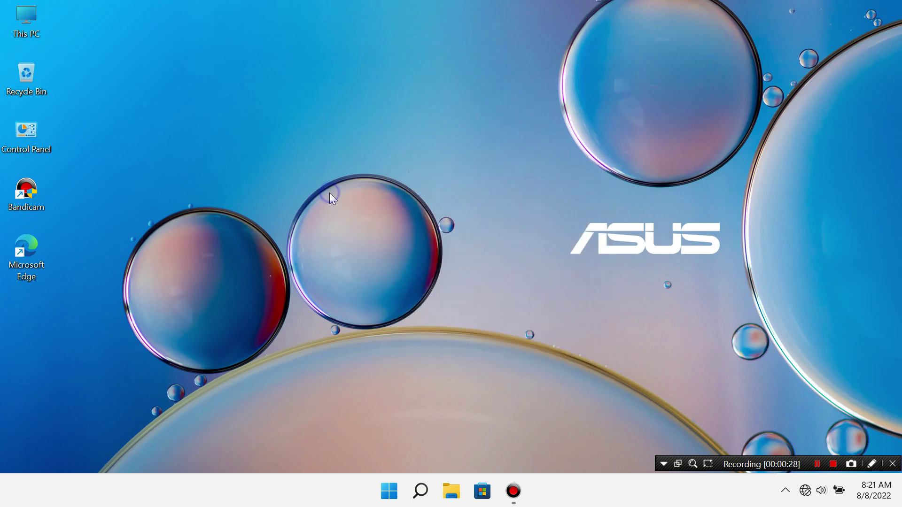
left_click(389, 154)
Open File Explorer and check the free space of the OS (C:) drive in This PC
left_click(452, 491)
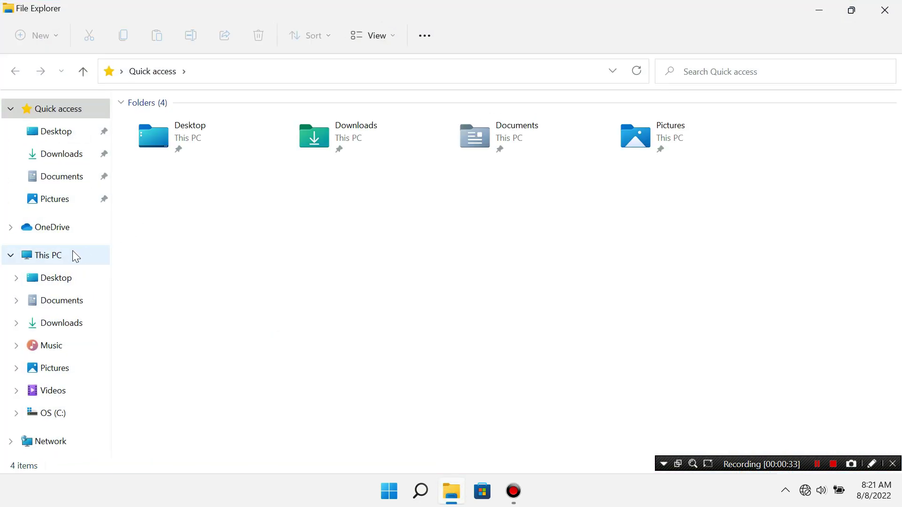
left_click(74, 254)
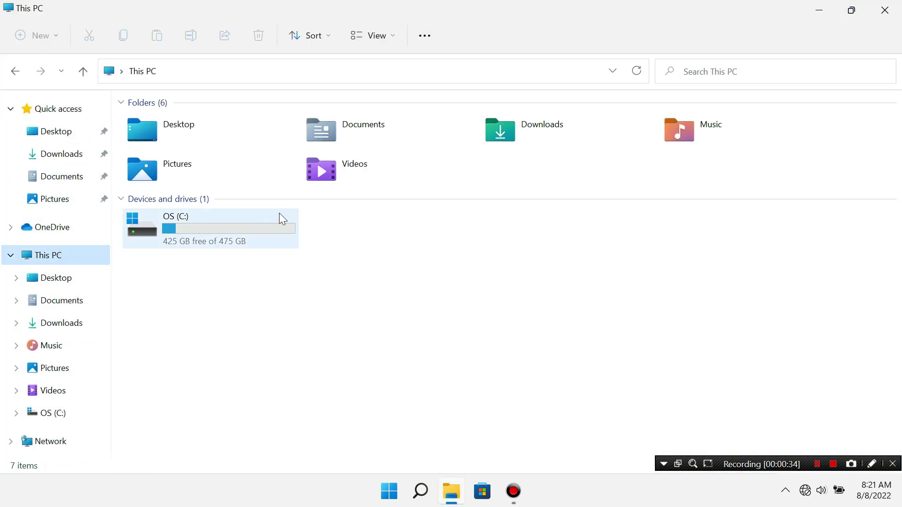
left_click(236, 235)
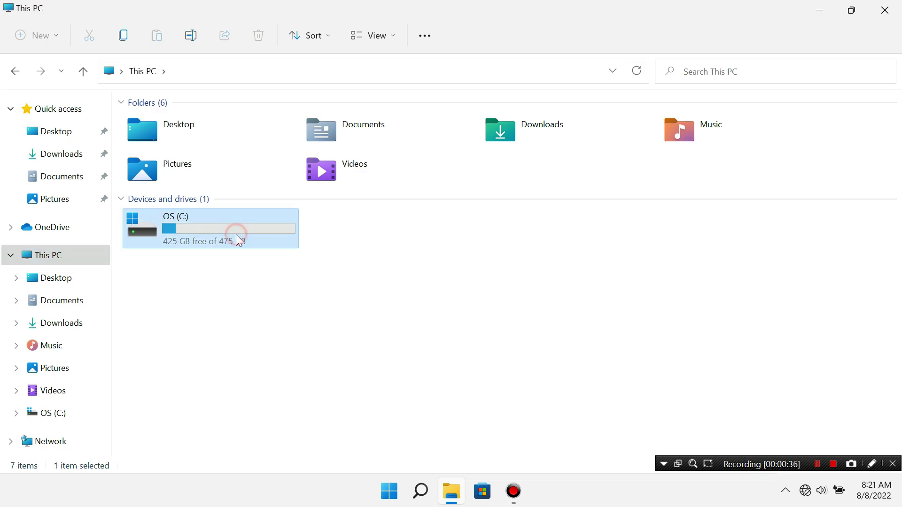
left_click(332, 234)
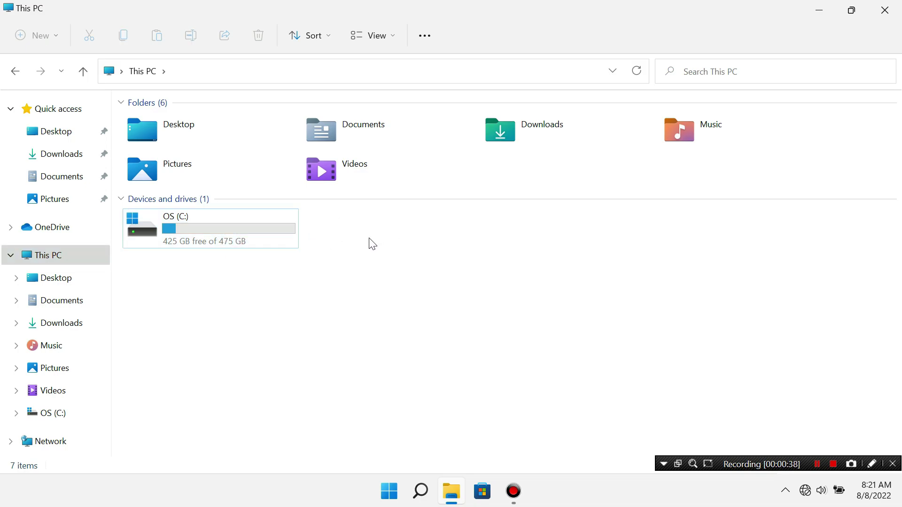
left_click(275, 237)
left_click(320, 234)
Search Windows for %temp% and open the matching temporary files folder
left_click(421, 491)
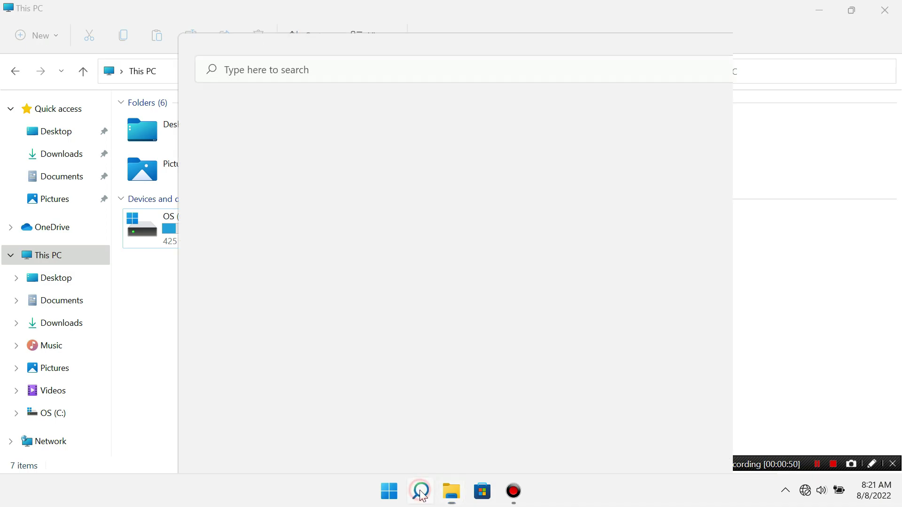
left_click(284, 69)
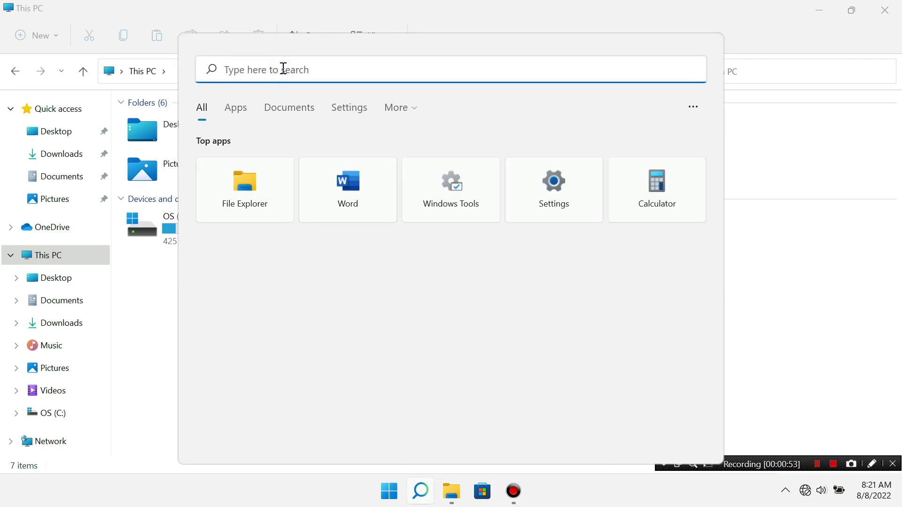
type("%te")
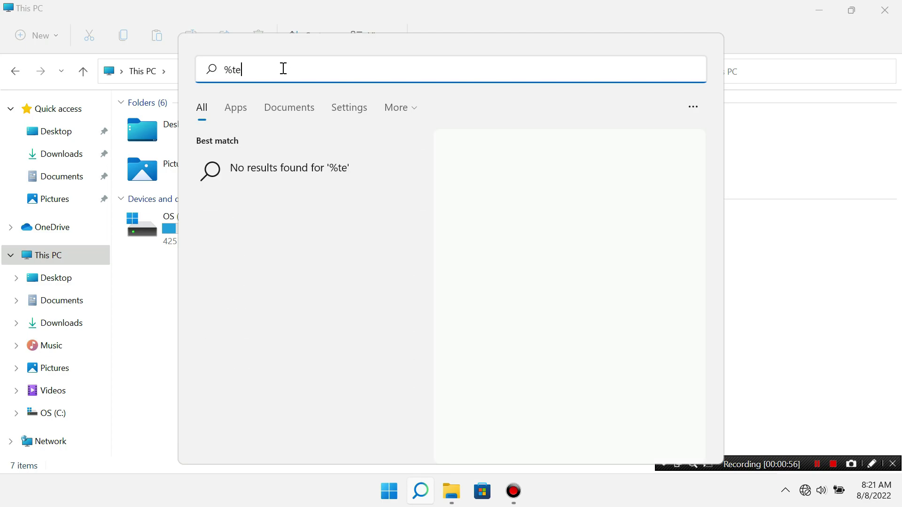
type("mp%")
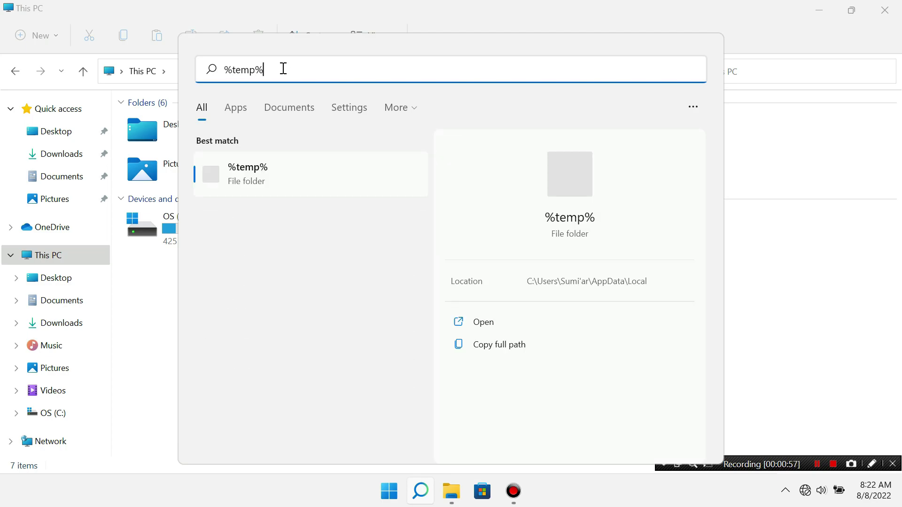
key("Return")
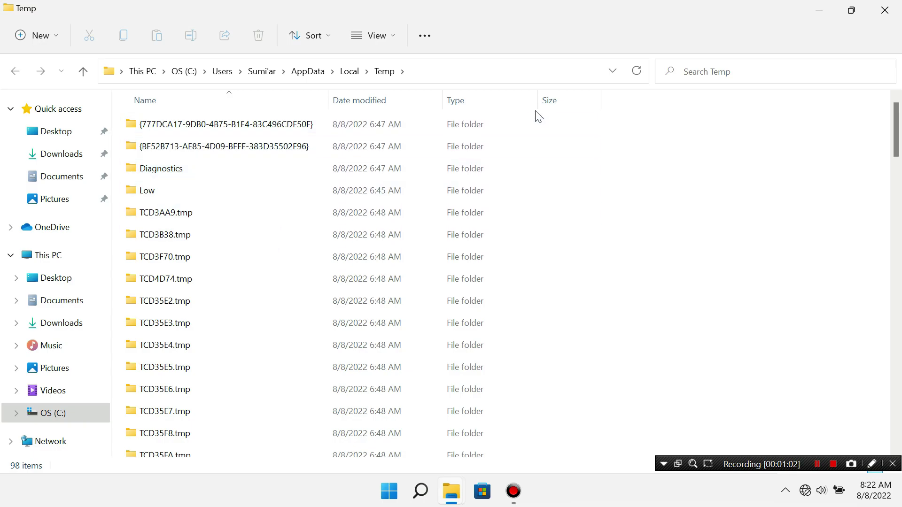
Delete everything in the Temp folder, skipping all files that are in use, and close the open File Explorer windows
left_click(413, 176)
key("ctrl+a")
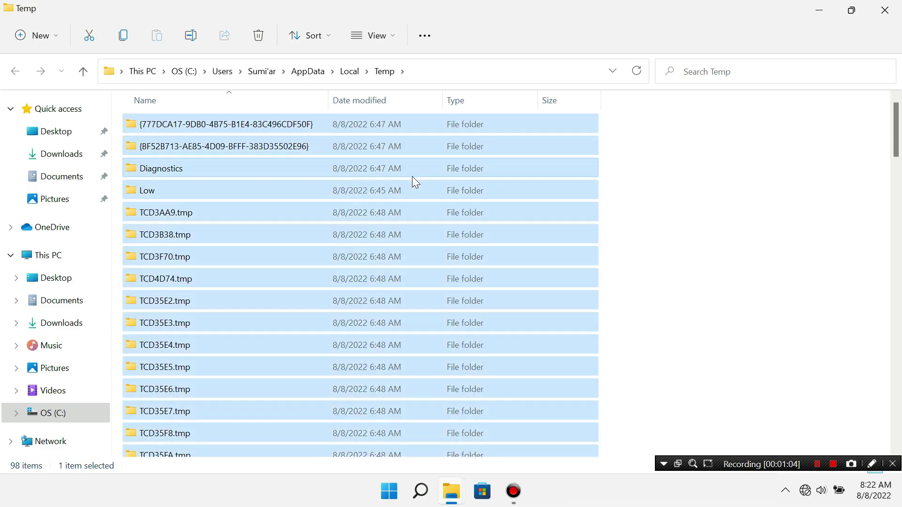
right_click(355, 168)
left_click(460, 184)
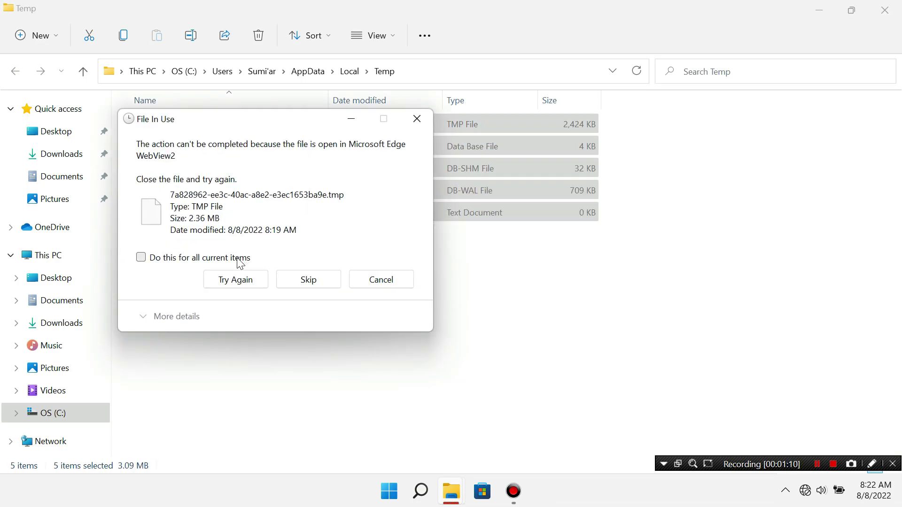
left_click(235, 257)
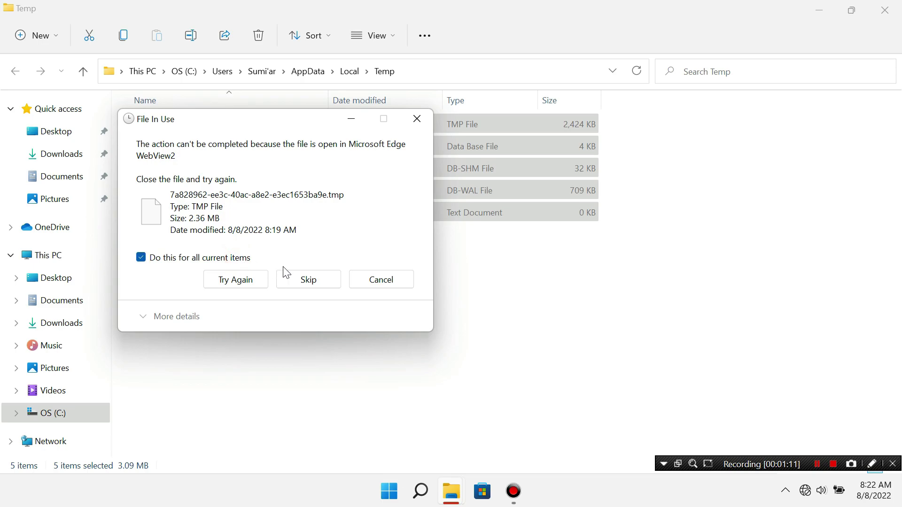
left_click(309, 280)
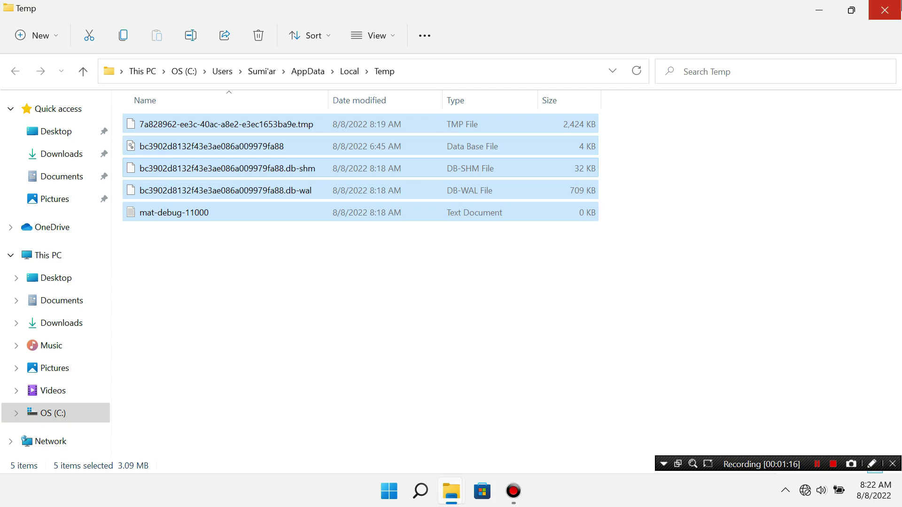
left_click(884, 10)
left_click(883, 10)
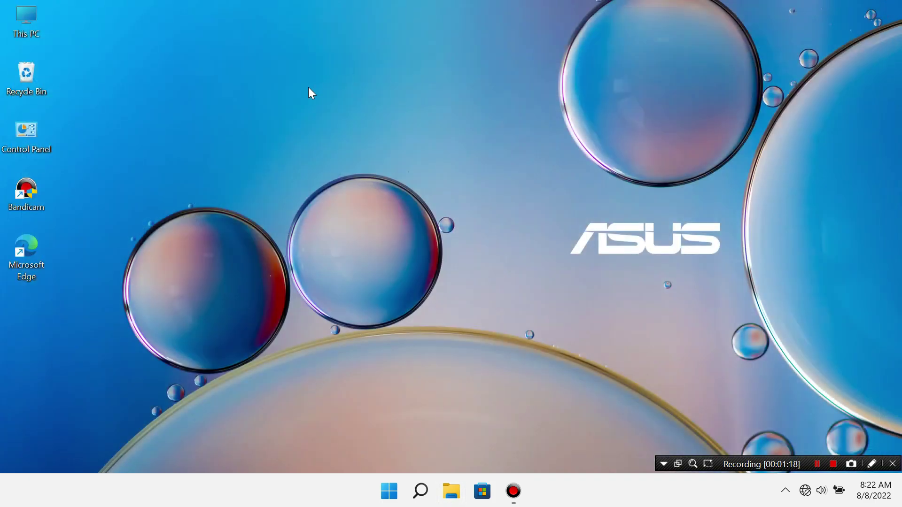
Empty the Recycle Bin and confirm permanent deletion of its contents
right_click(22, 78)
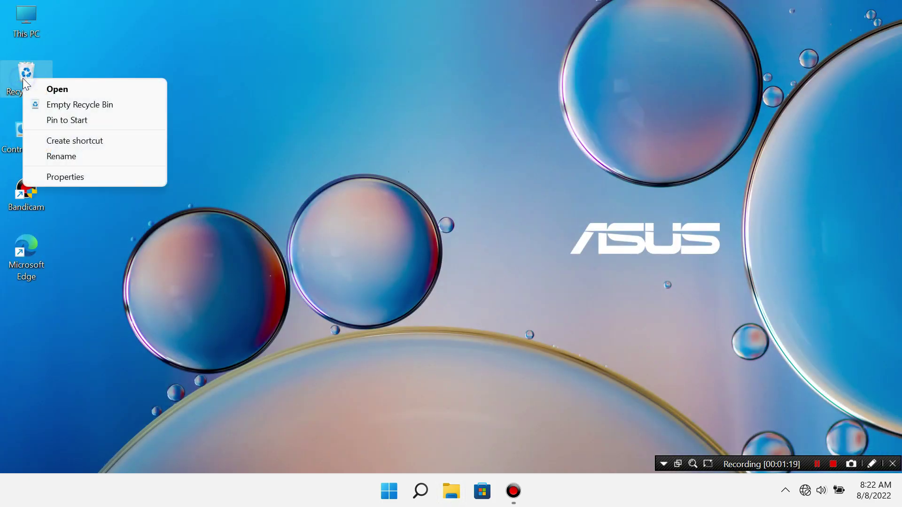
left_click(66, 104)
left_click(491, 261)
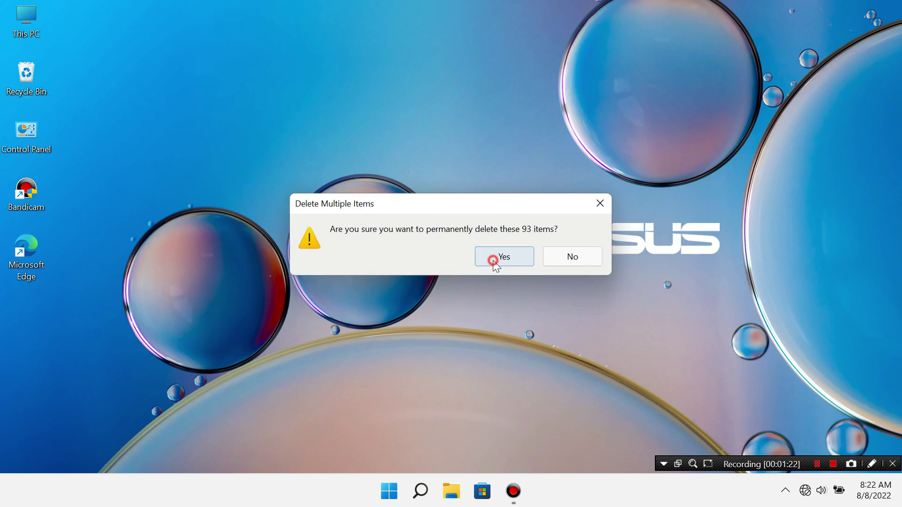
left_click(197, 193)
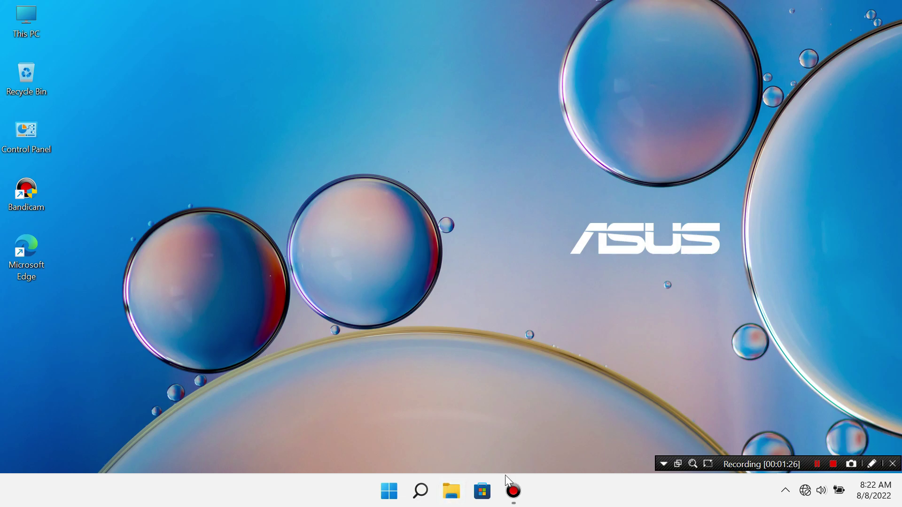
Open the properties of This PC from File Explorer and bring up the advanced system settings
key("super+e")
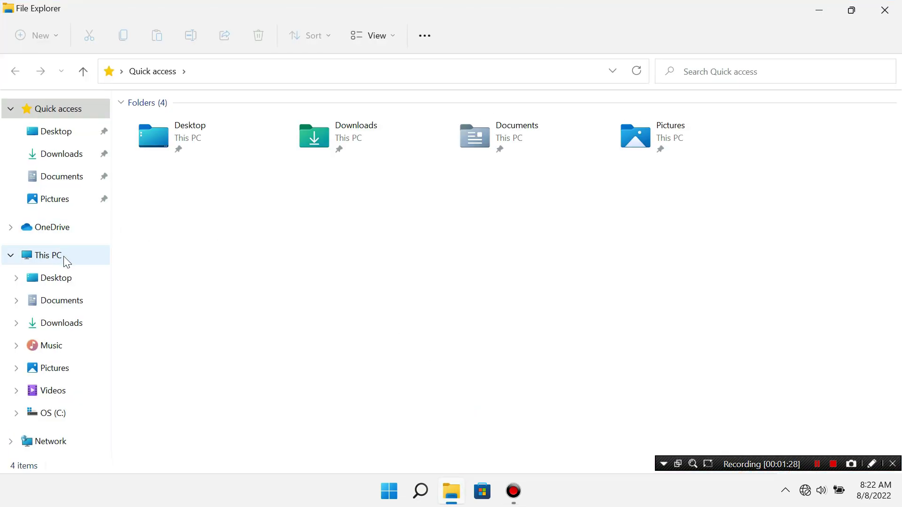
right_click(58, 264)
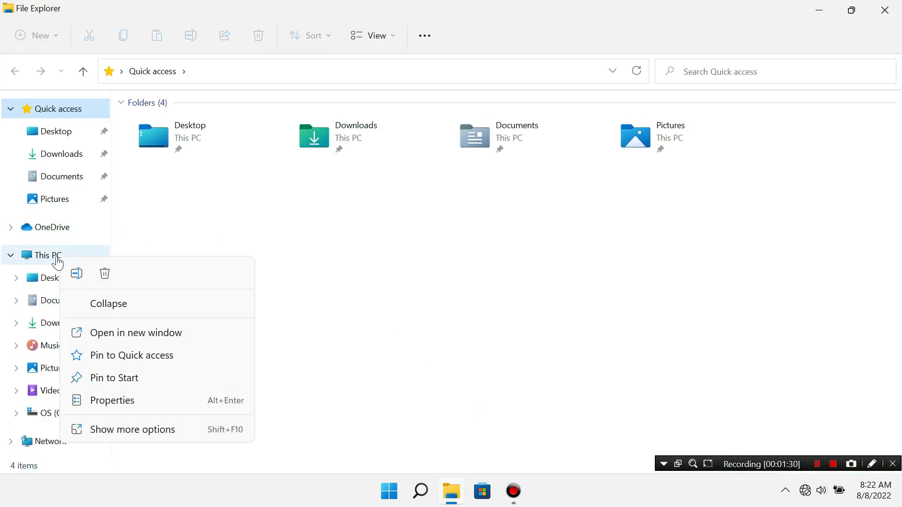
left_click(141, 431)
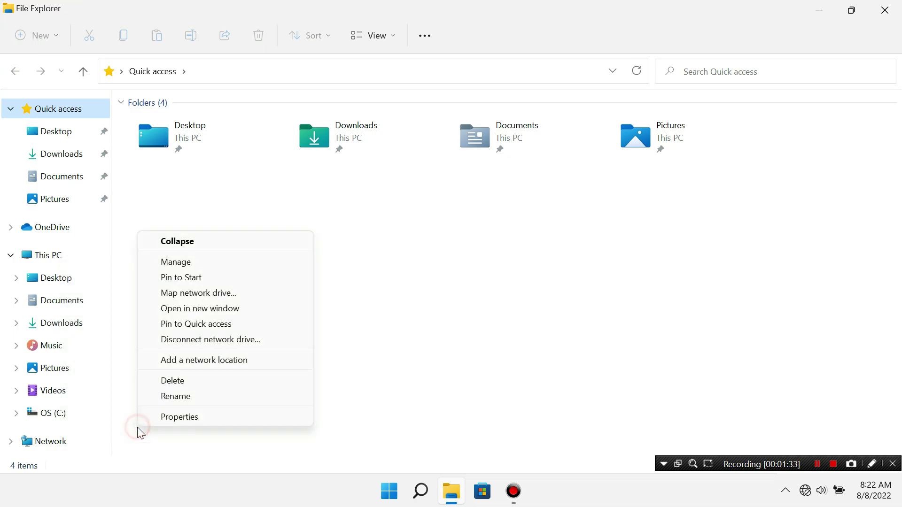
left_click(197, 416)
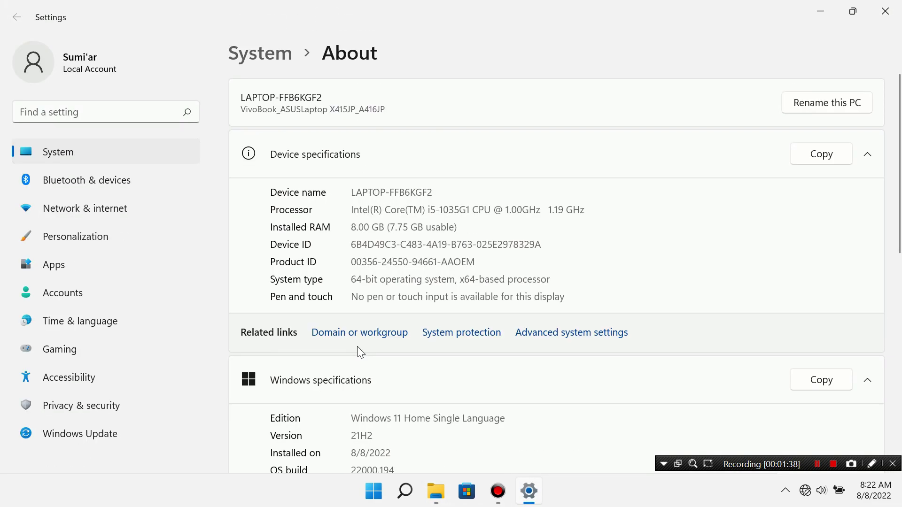
left_click(565, 334)
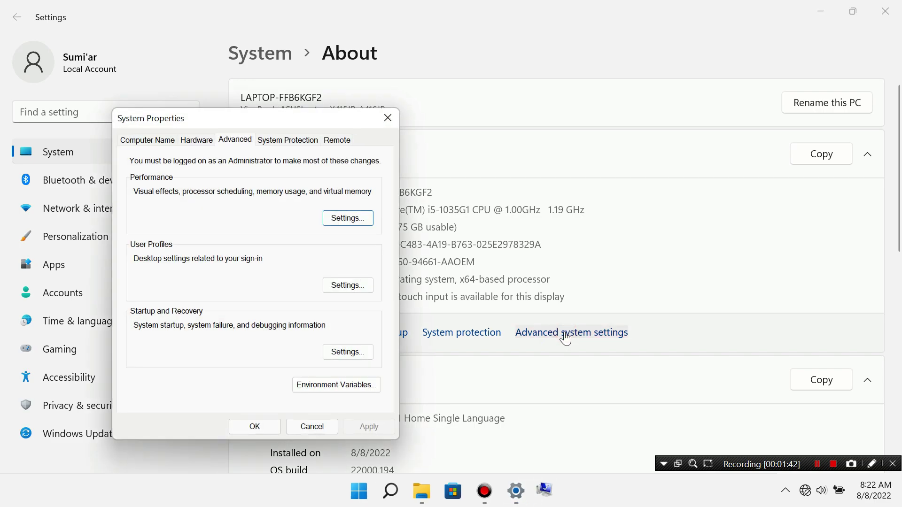
Delete all restore points of the OS (C:) drive in its system protection configuration and accept the System Properties dialog
left_click(303, 140)
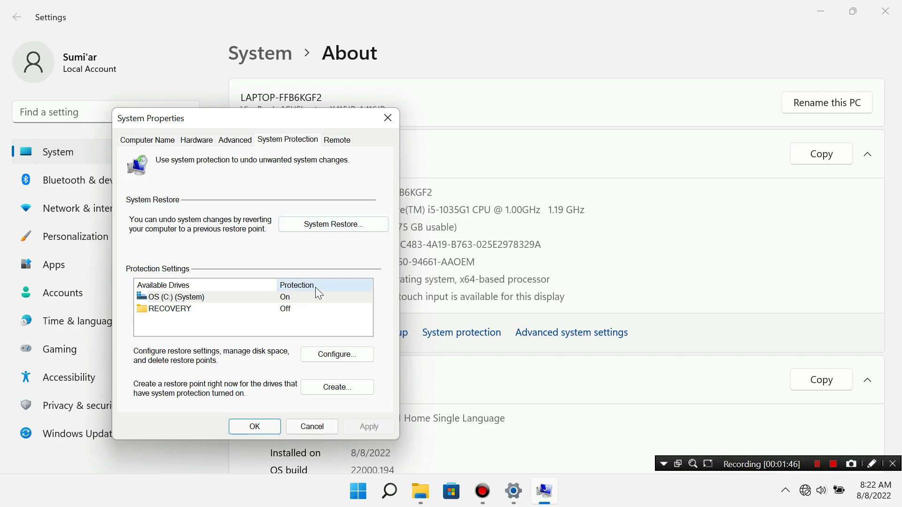
left_click(279, 295)
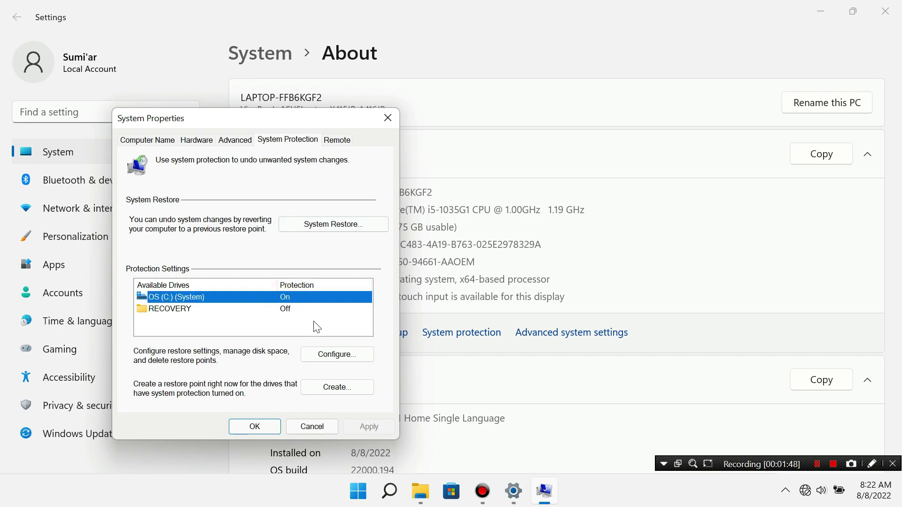
left_click(341, 352)
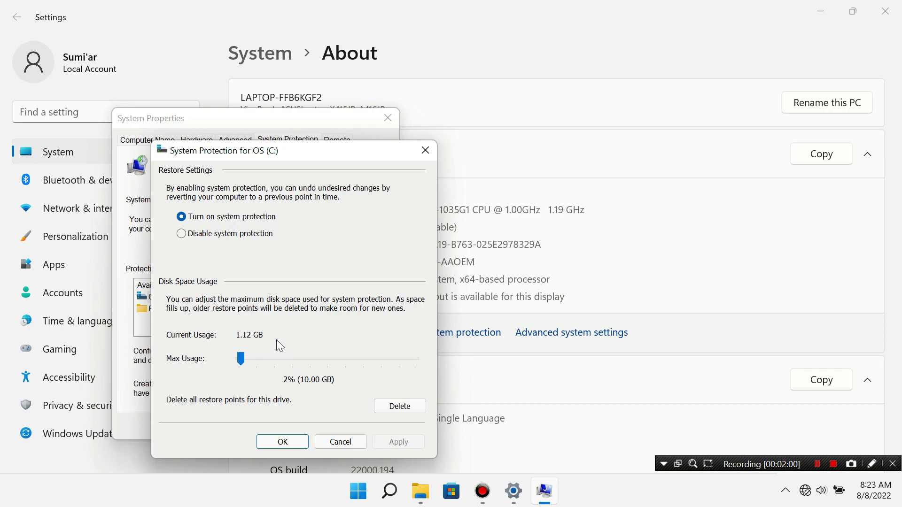
left_click(413, 409)
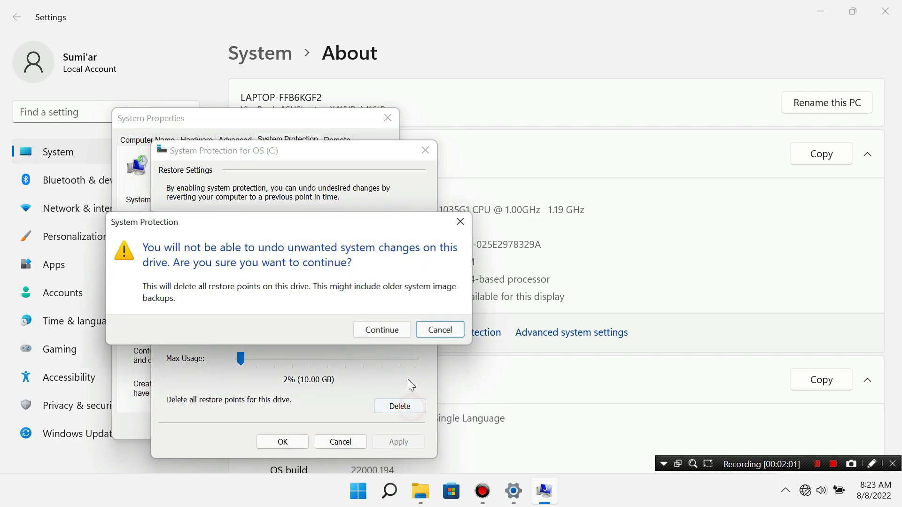
left_click(371, 329)
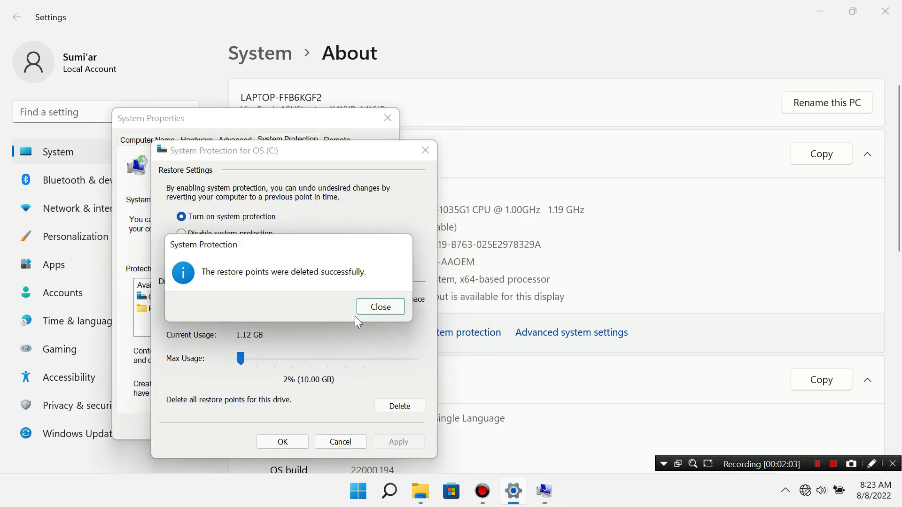
left_click(378, 307)
left_click(282, 442)
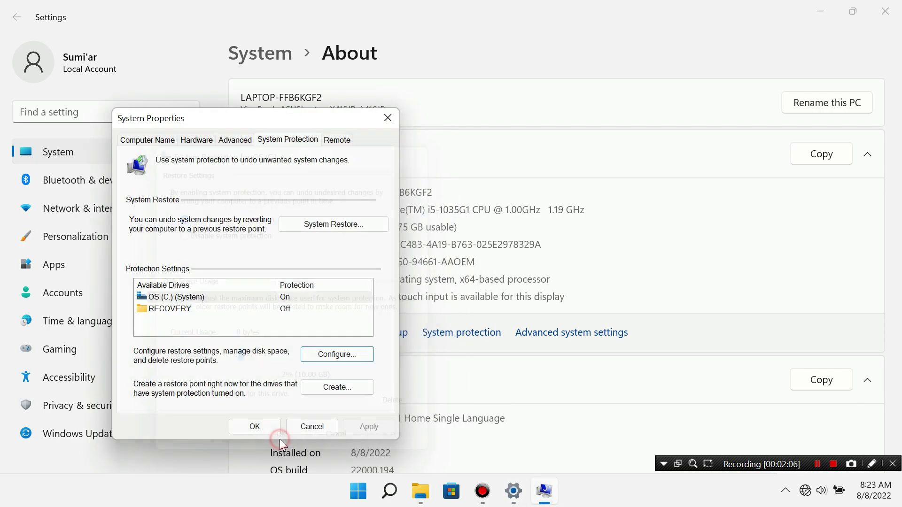
left_click(255, 426)
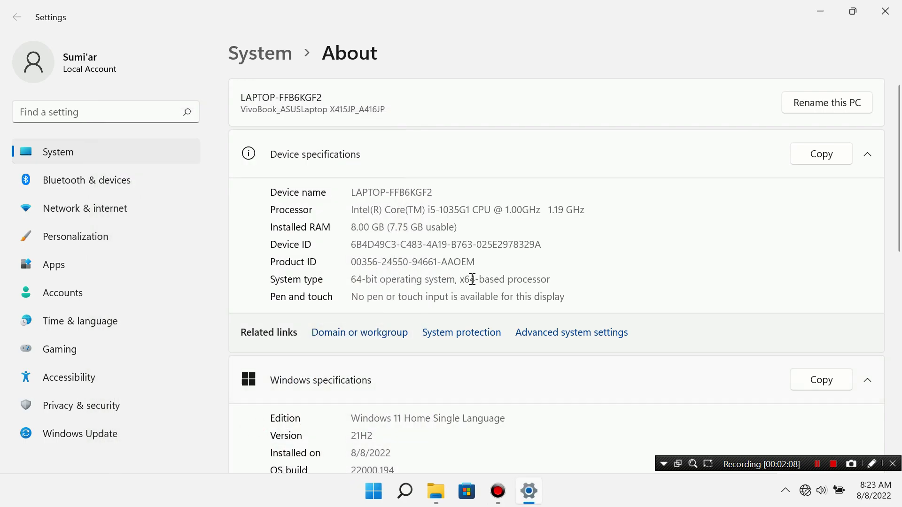
Close Settings and check the free space of the OS (C:) drive in This PC again
left_click(893, 7)
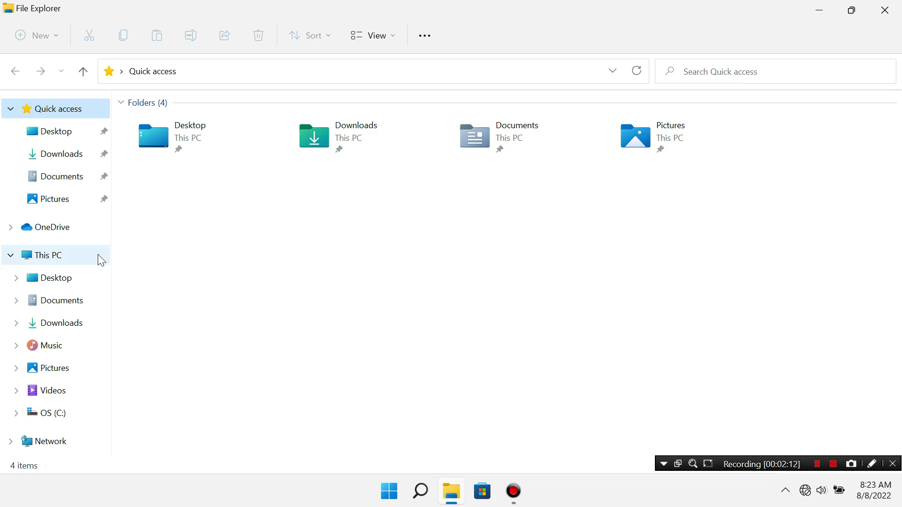
left_click(80, 254)
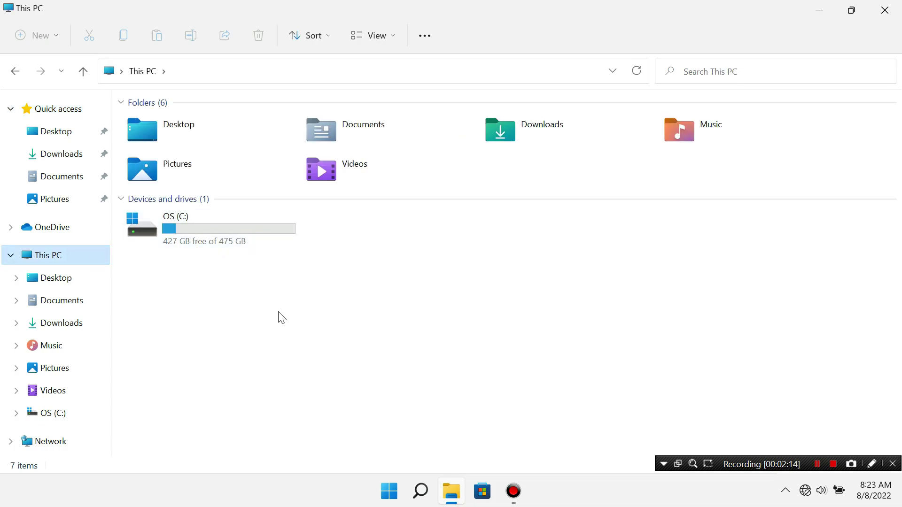
Open Computer Management for This PC from File Explorer and bring up Disk Management
right_click(66, 255)
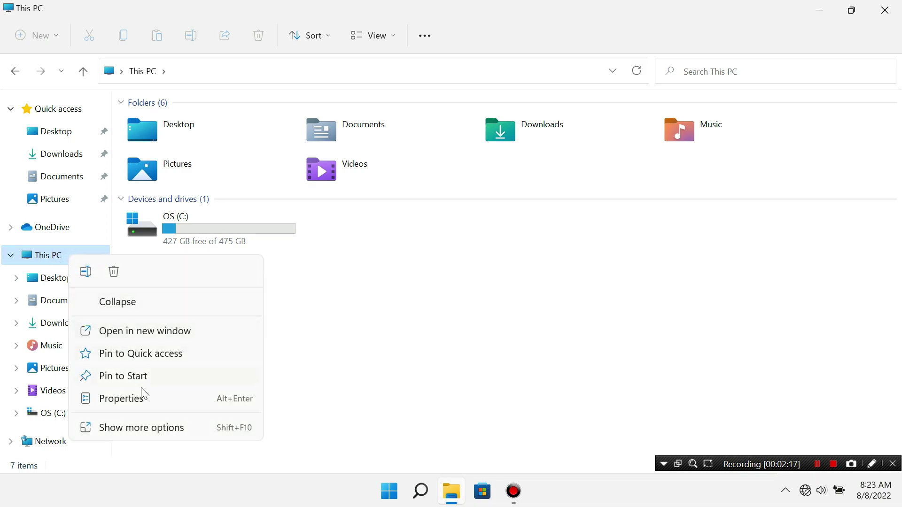
left_click(143, 427)
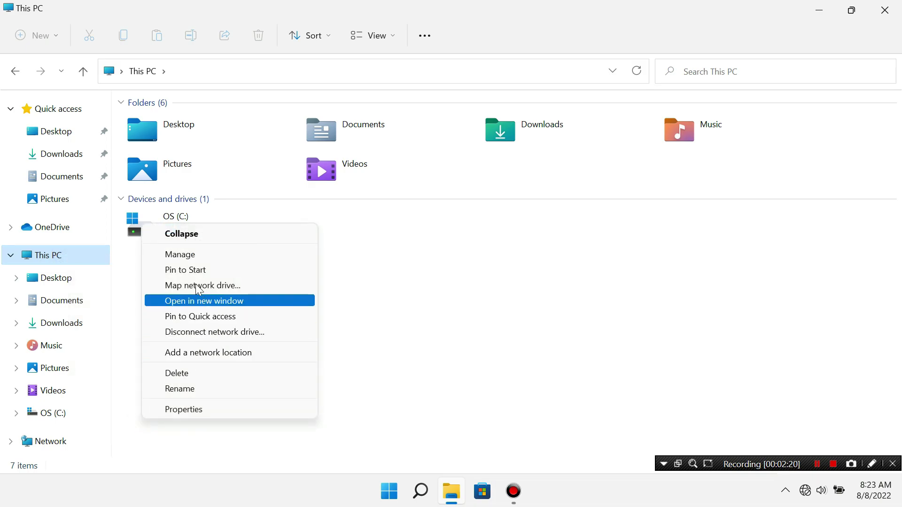
left_click(194, 256)
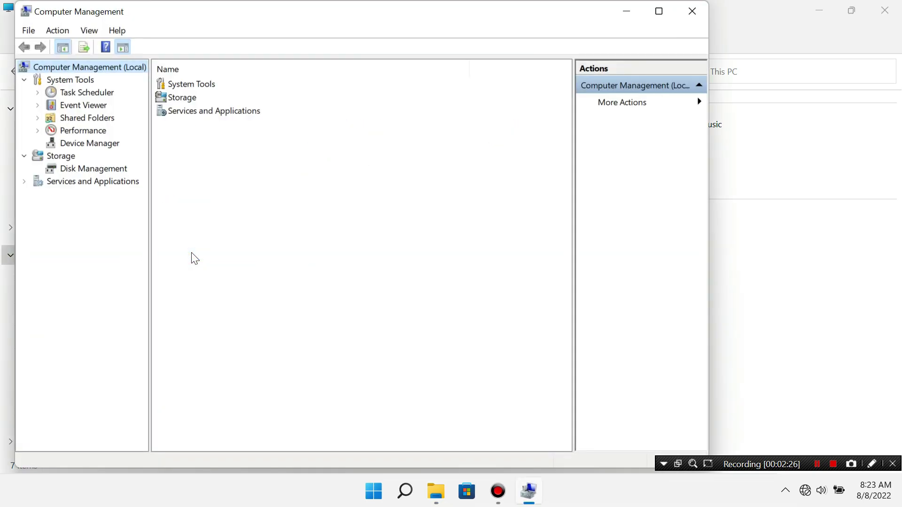
left_click(112, 170)
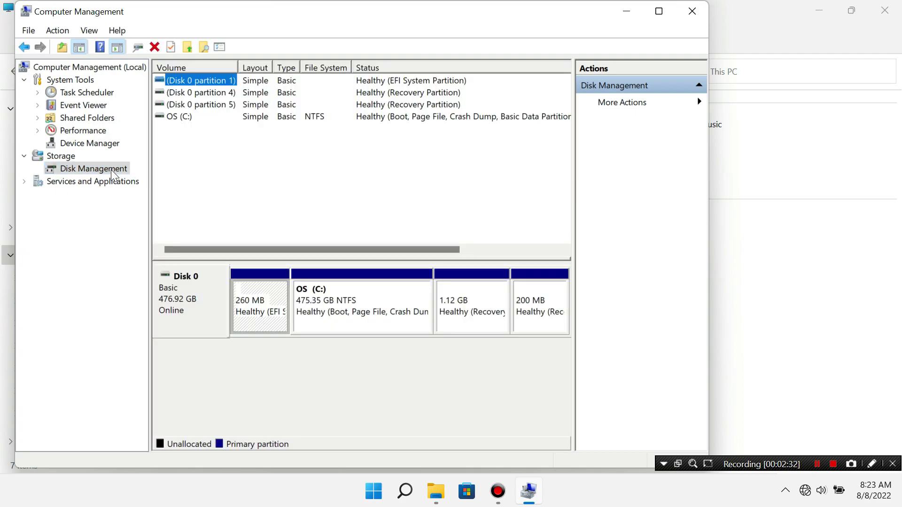
Examine the partitions of Disk 0 and the actions available for the OS (C:) volume
left_click(383, 295)
right_click(388, 292)
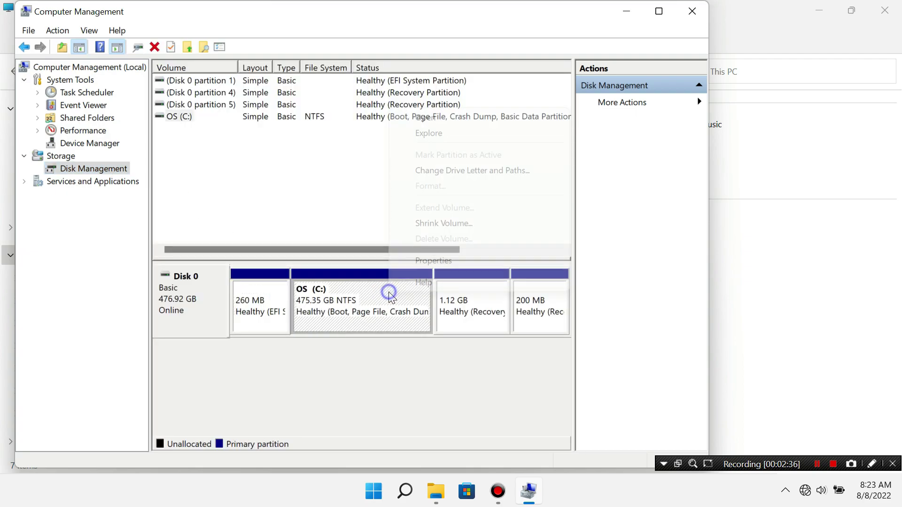
left_click(371, 299)
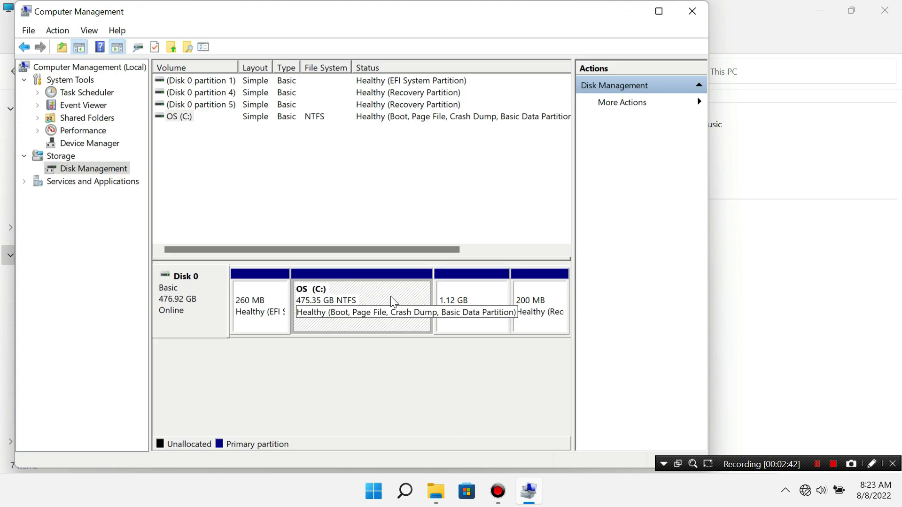
left_click(270, 306)
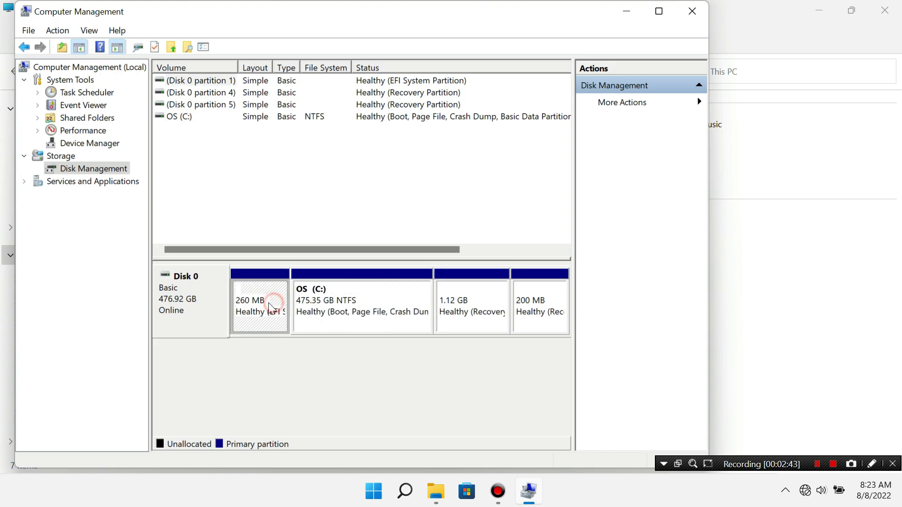
left_click(483, 324)
left_click(536, 317)
left_click(379, 303)
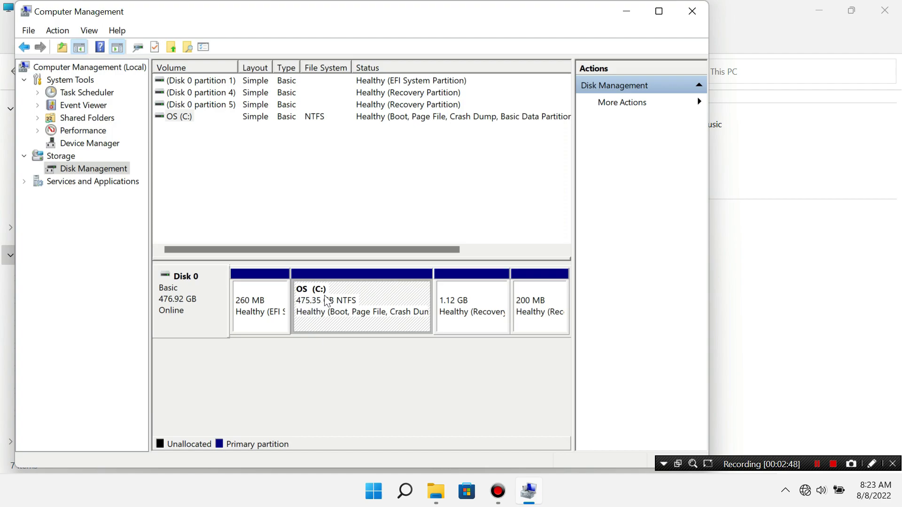
Shrink the OS (C:) volume by 205000 MB
right_click(348, 285)
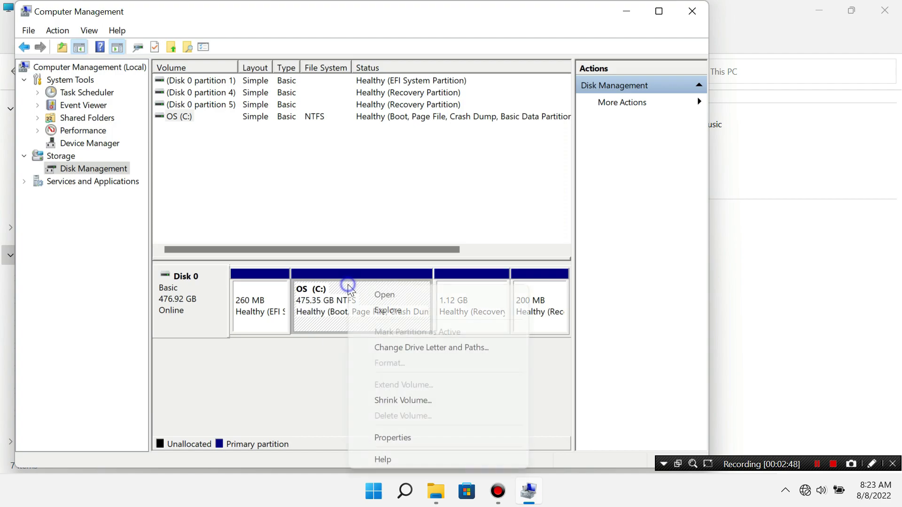
left_click(418, 402)
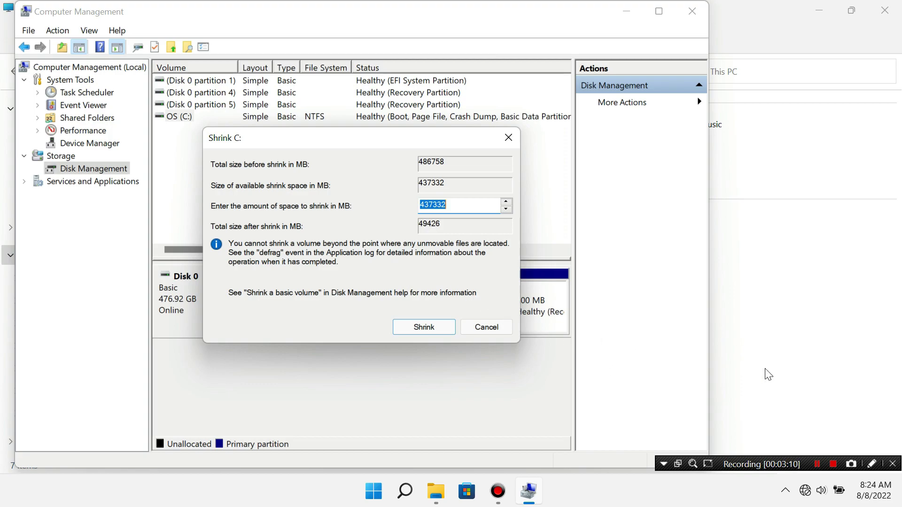
left_click(817, 465)
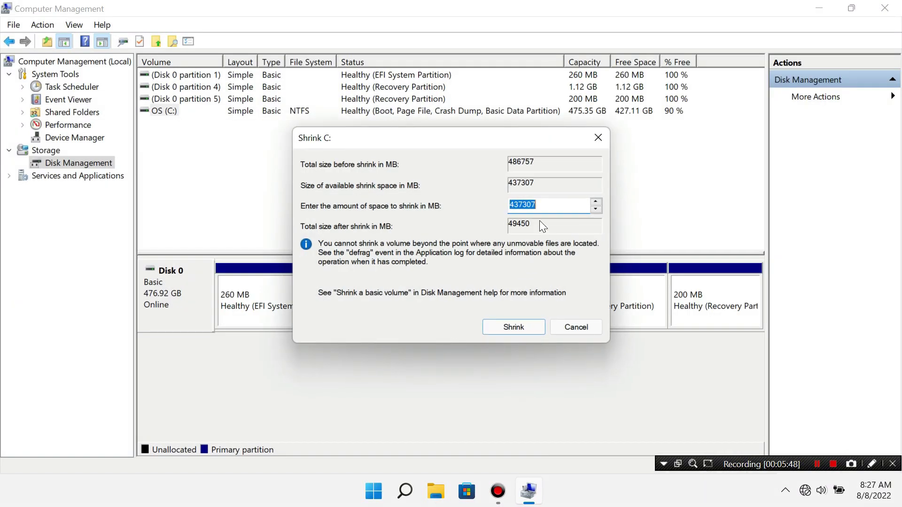
type("205000")
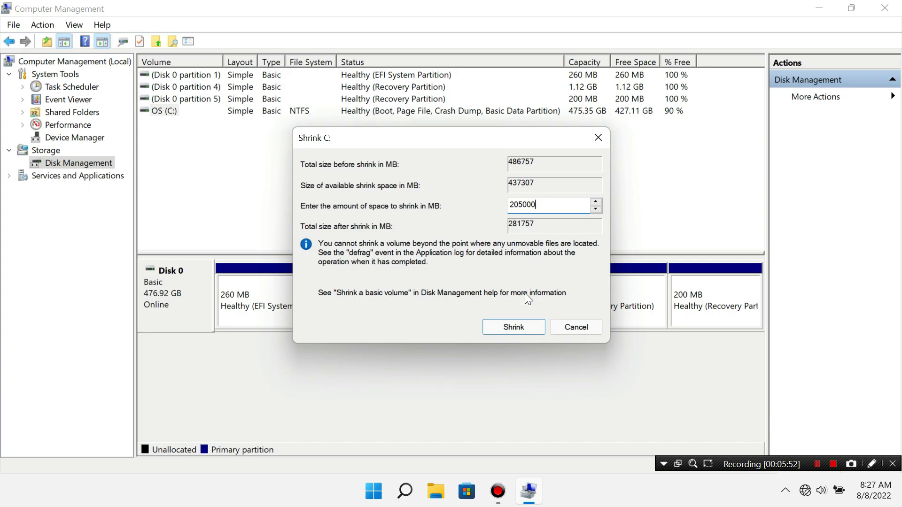
left_click(524, 327)
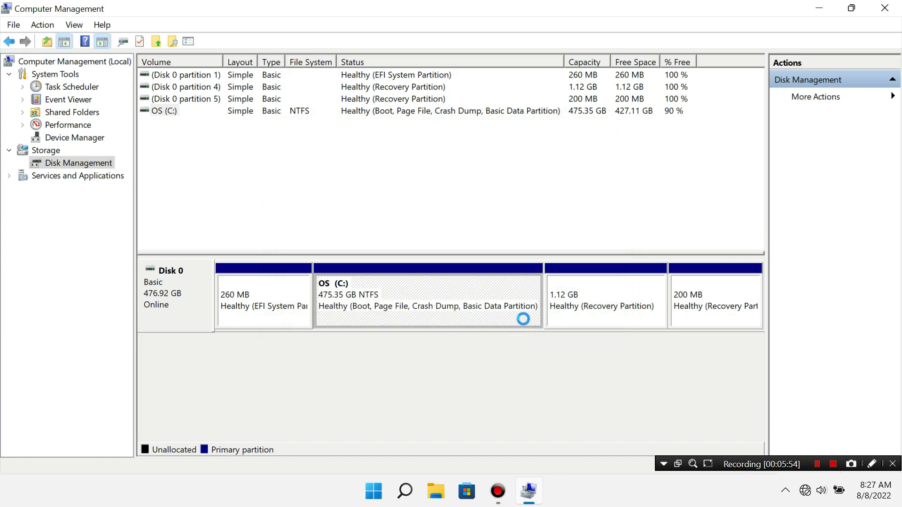
Create a quick-formatted NTFS simple volume labelled DATA in the unallocated space and close Computer Management along with the AutoPlay notification
left_click(526, 321)
right_click(525, 321)
left_click(568, 331)
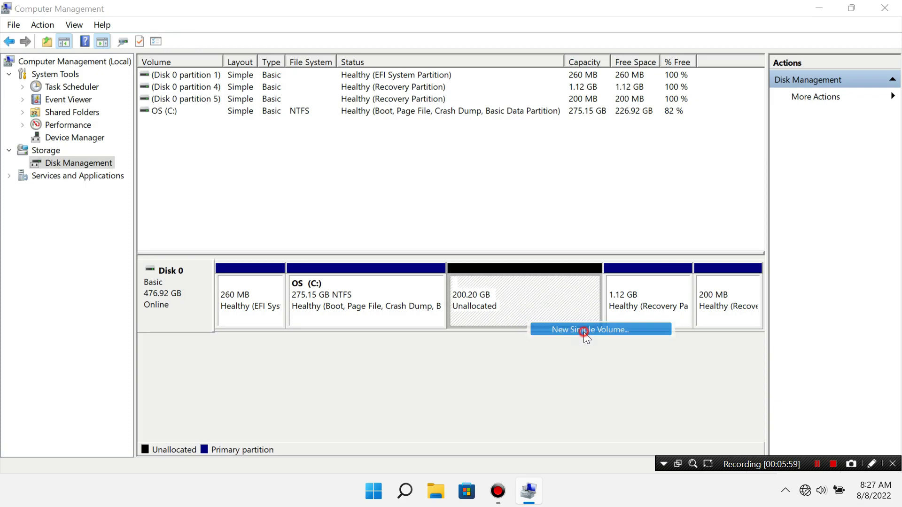
left_click(421, 331)
left_click(421, 332)
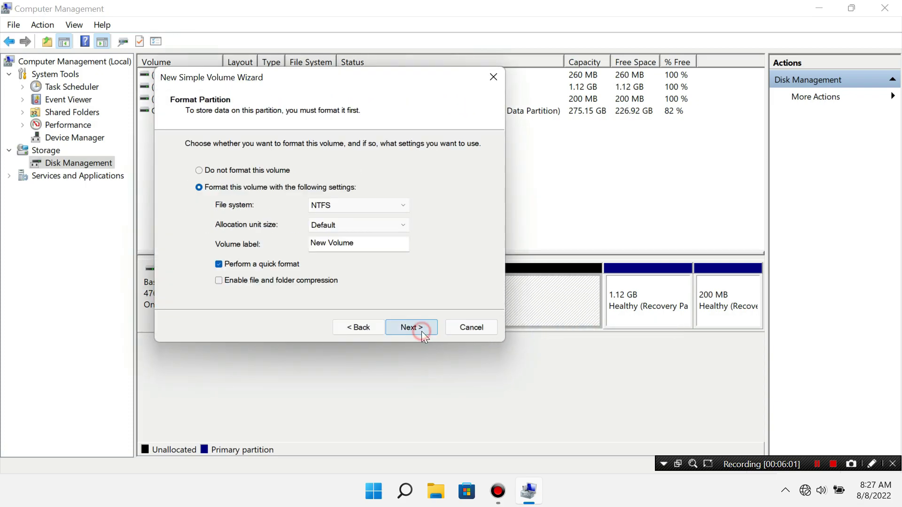
left_click_drag(353, 244, 275, 245)
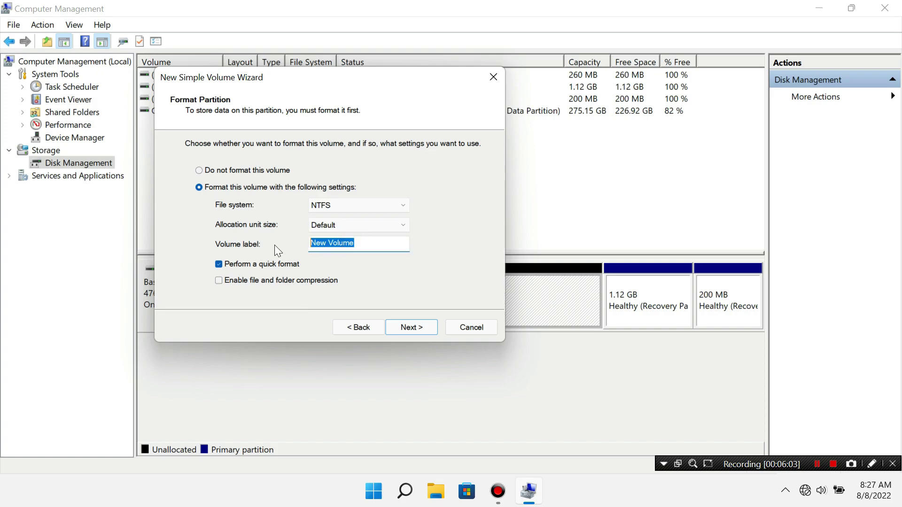
type("DATA")
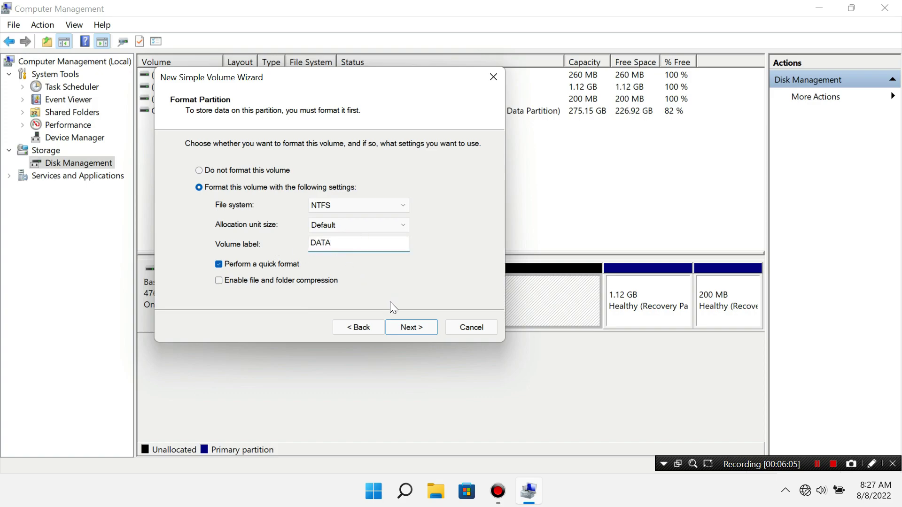
left_click(410, 329)
left_click(408, 329)
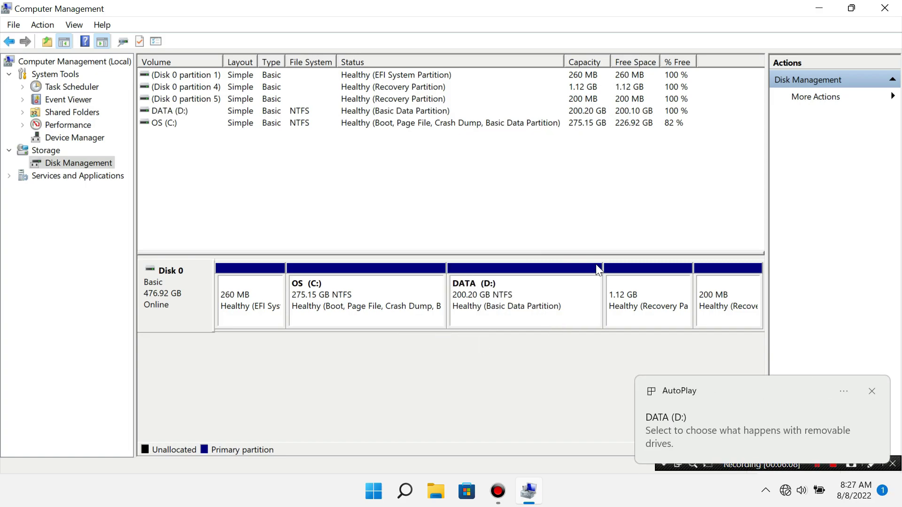
left_click(884, 8)
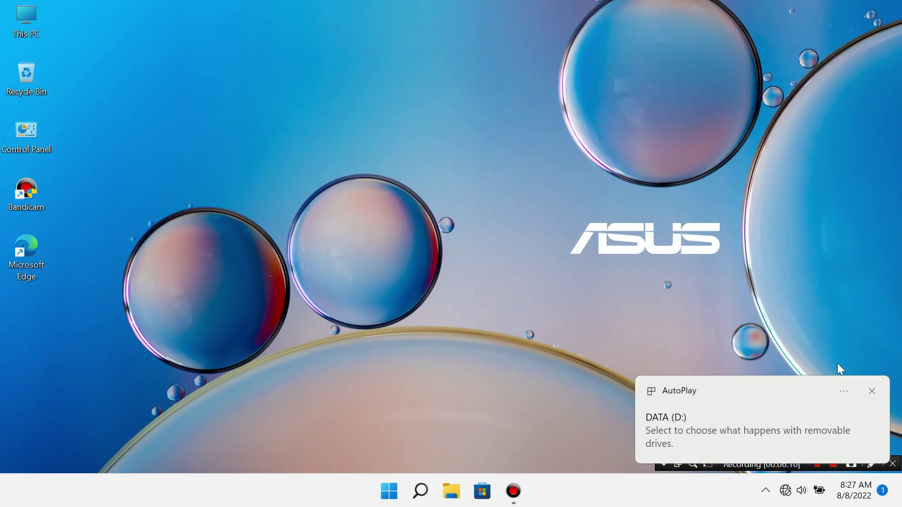
left_click(872, 392)
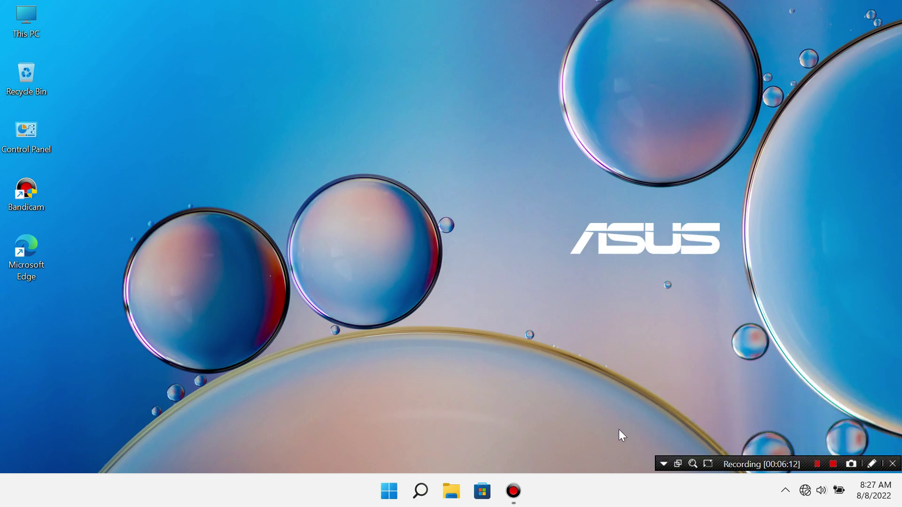
Check the sizes and free space of the OS (C:) and DATA (D:) drives in This PC and close File Explorer
left_click(451, 491)
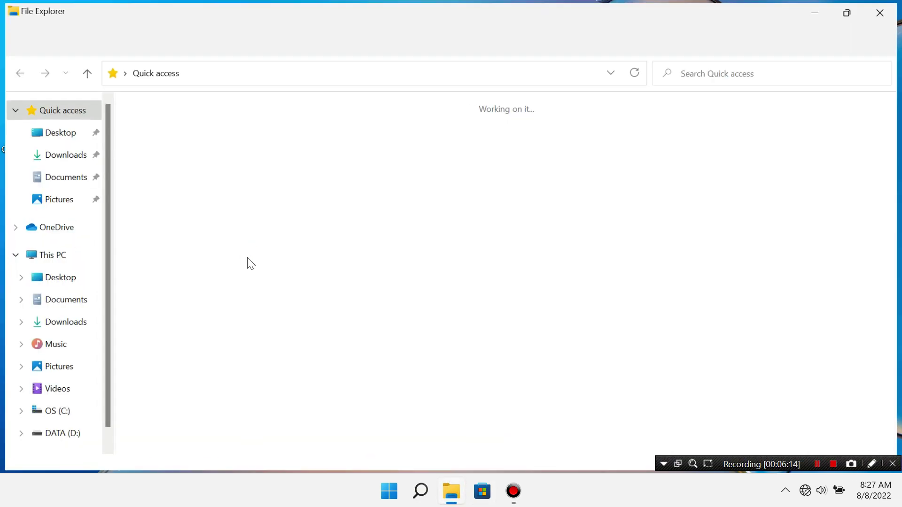
left_click(41, 254)
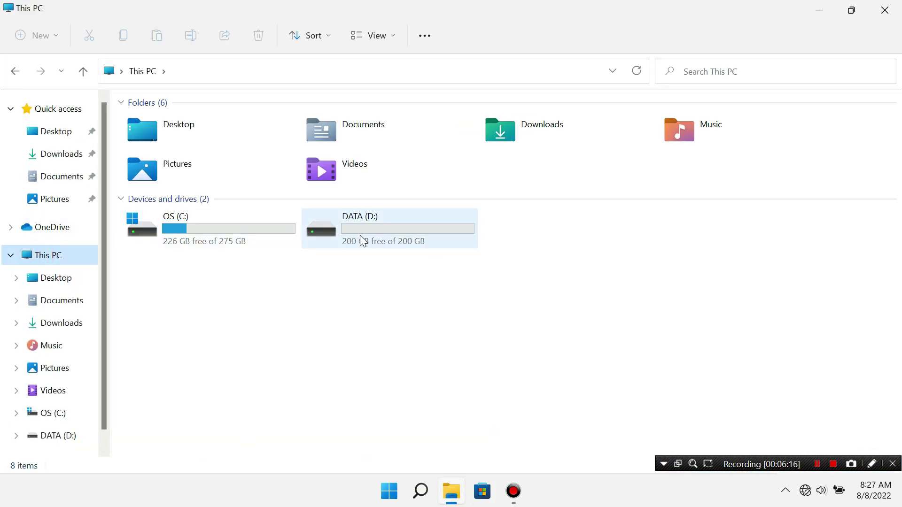
left_click(362, 237)
left_click(274, 239)
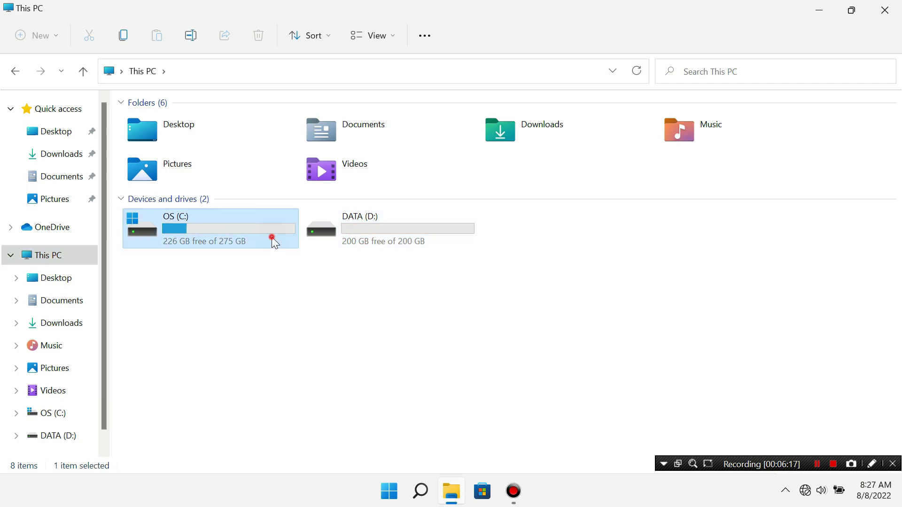
left_click(369, 239)
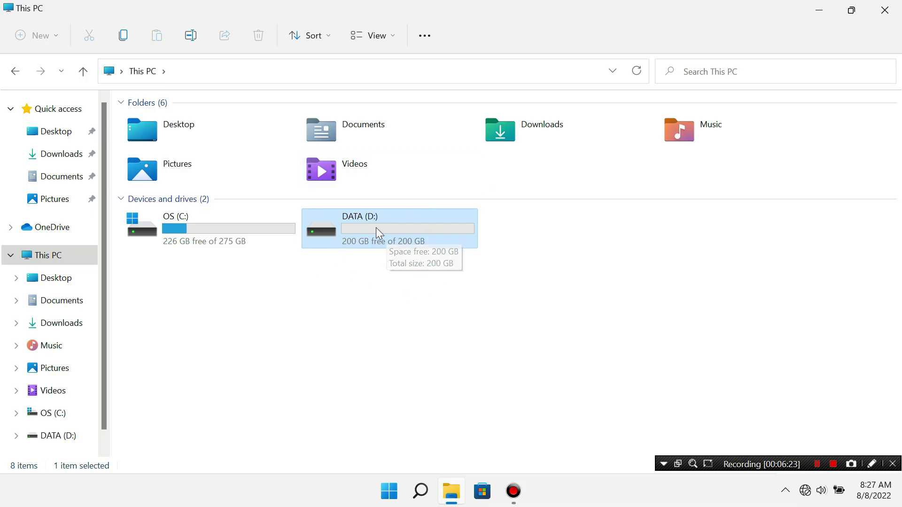
left_click(885, 11)
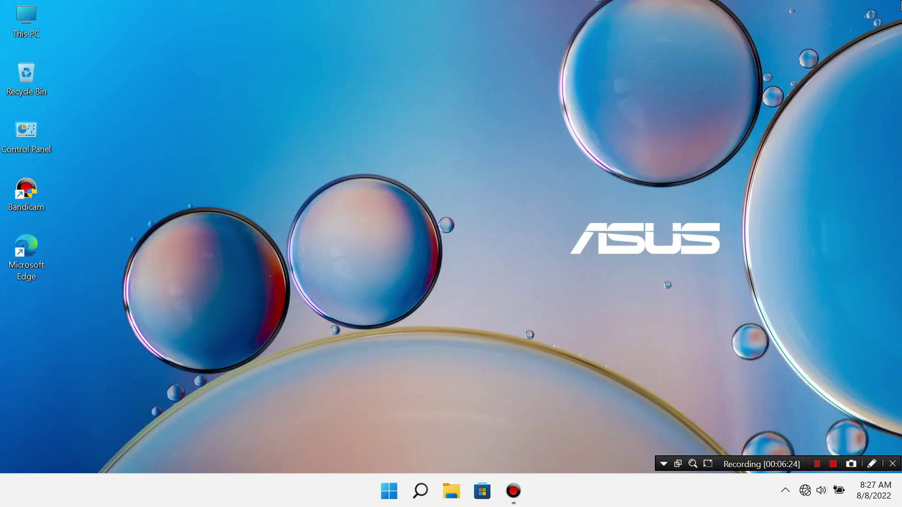
right_click(533, 206)
left_click(576, 265)
right_click(343, 216)
left_click(375, 269)
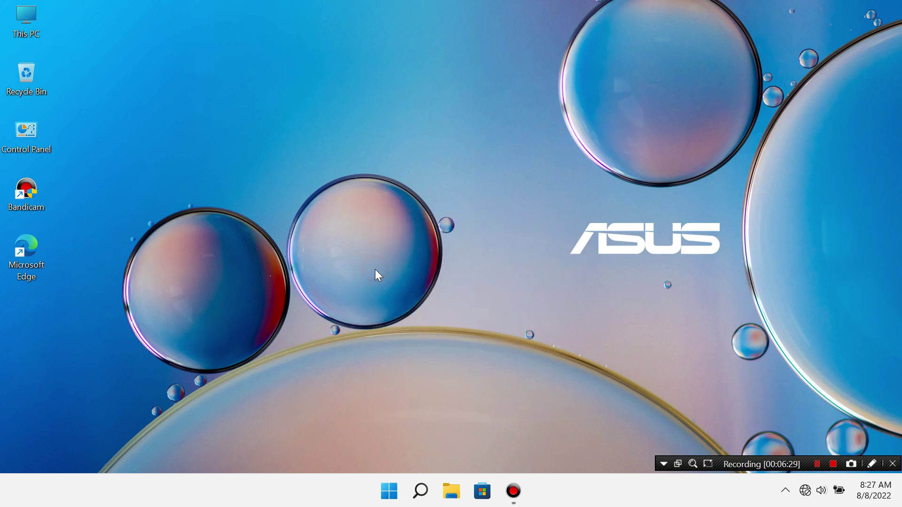